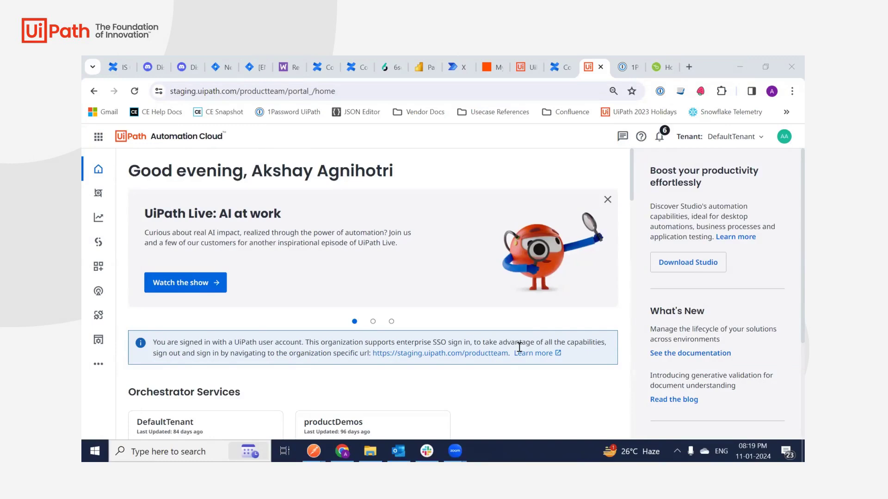
# Open the 'Send offer letter to sign via DocuSign' project from the Studio projects list.
pyautogui.click(100, 244)
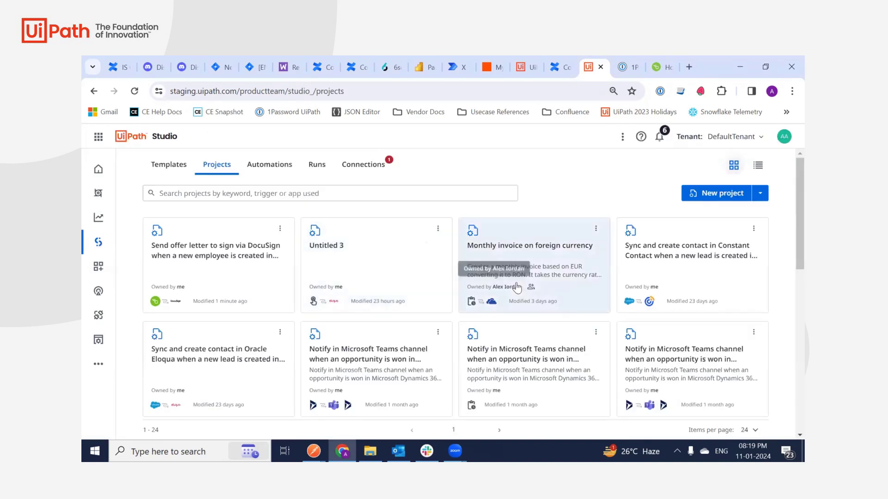
pyautogui.click(204, 275)
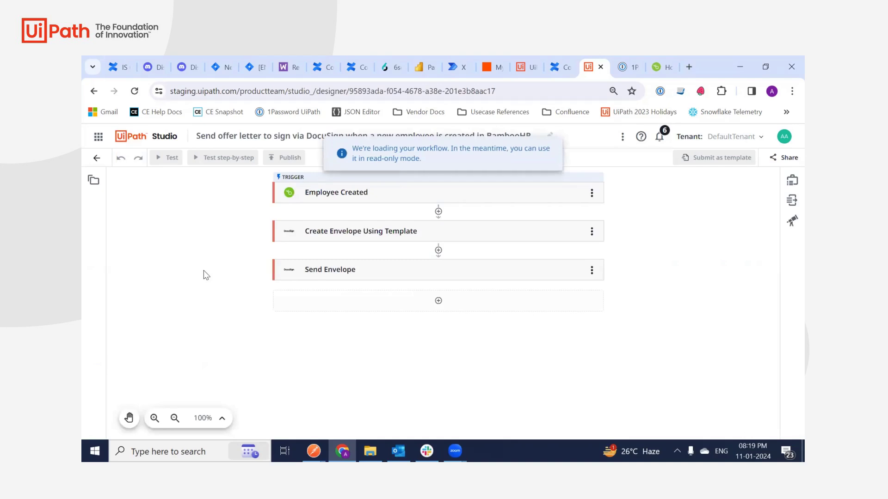
# Review the Employee Created trigger and Create Envelope Using Template fields, then go to BambooHR.
pyautogui.click(339, 197)
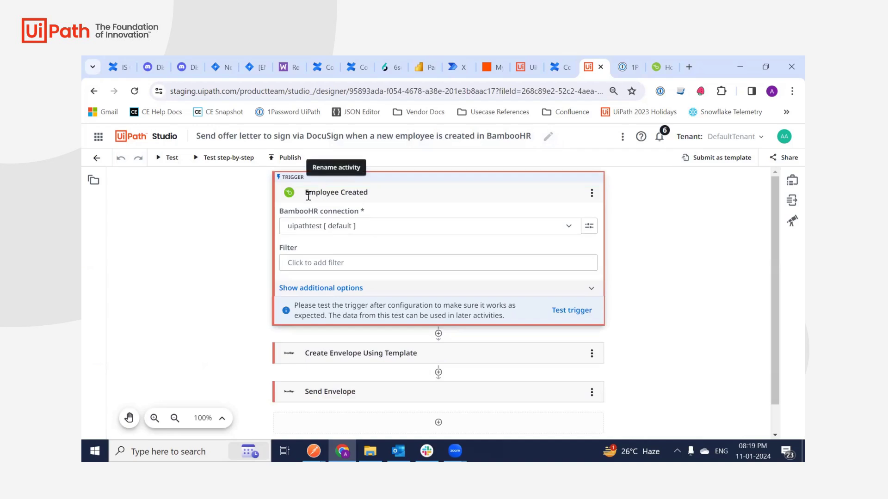
pyautogui.click(293, 198)
pyautogui.click(287, 235)
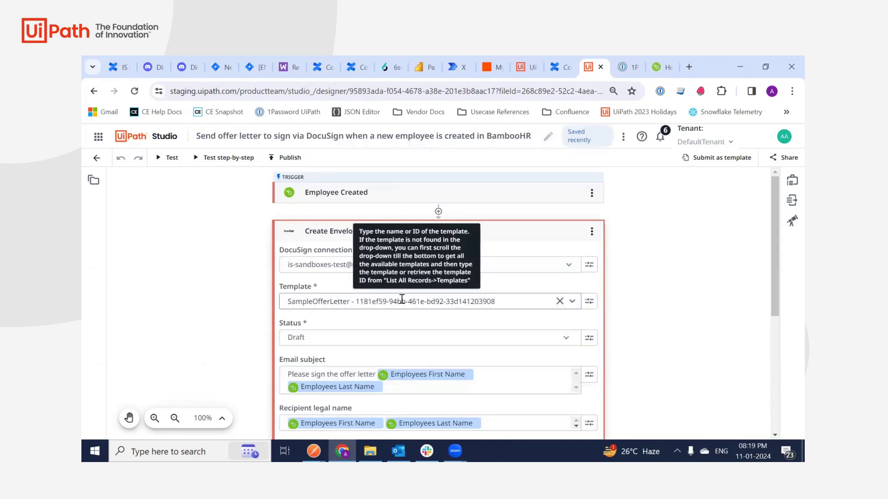
pyautogui.moveTo(771, 254); pyautogui.dragTo(784, 337)
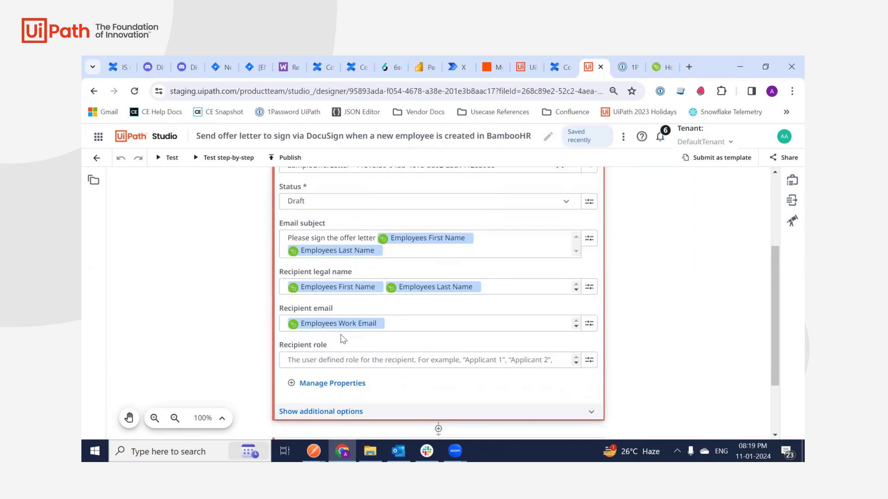
pyautogui.moveTo(782, 321); pyautogui.dragTo(789, 344)
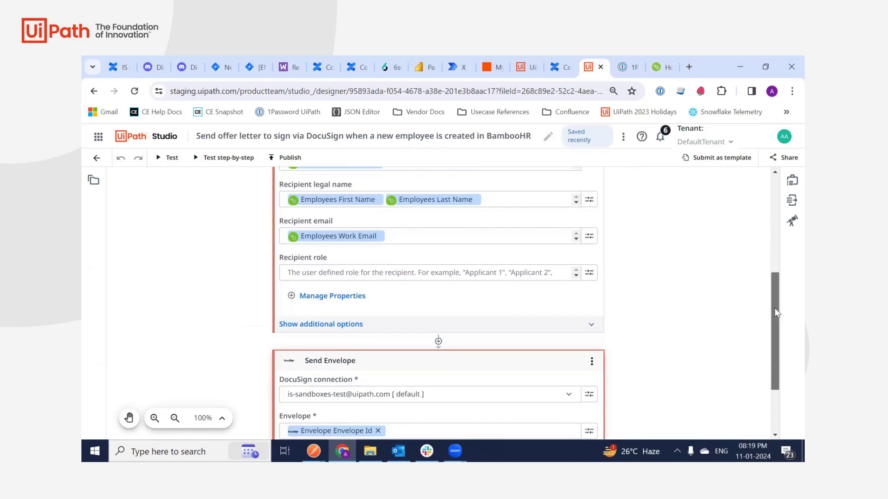
pyautogui.moveTo(775, 308); pyautogui.dragTo(758, 217)
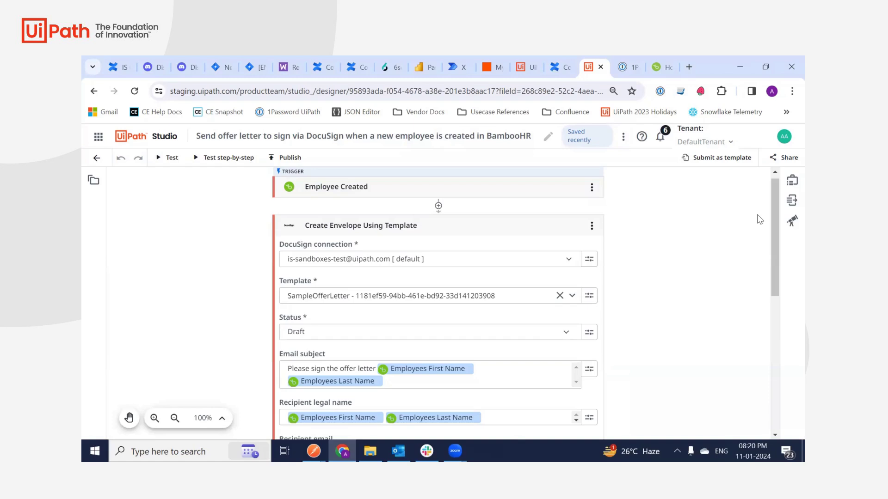
pyautogui.click(661, 62)
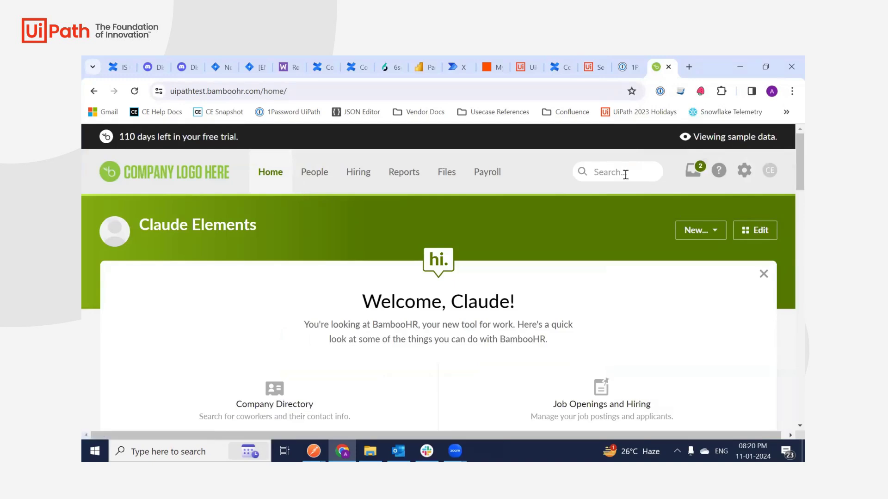
# Start a new employee record in BambooHR People and enter the hire's first and last name.
pyautogui.click(305, 173)
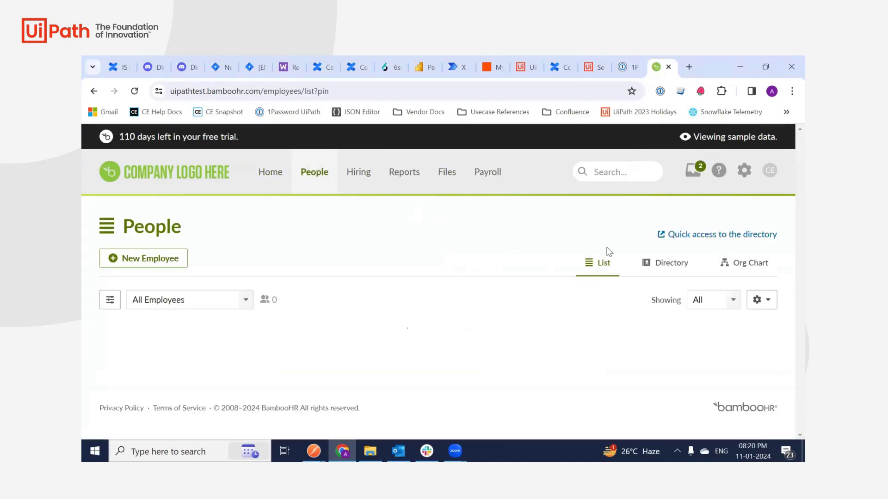
pyautogui.click(139, 260)
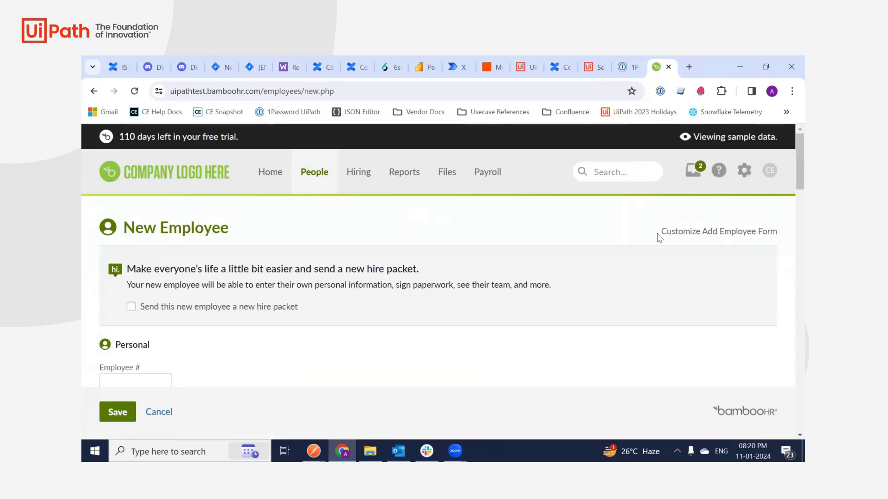
pyautogui.scroll(-3, 787, 176)
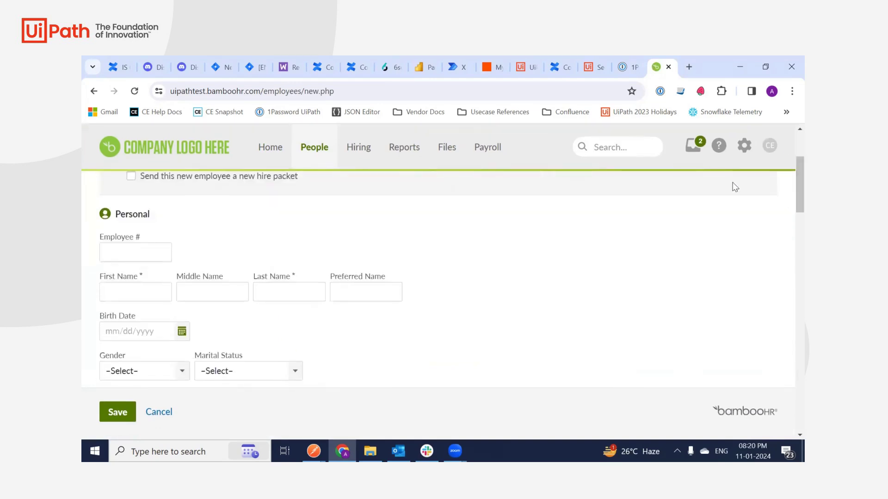
pyautogui.click(141, 295)
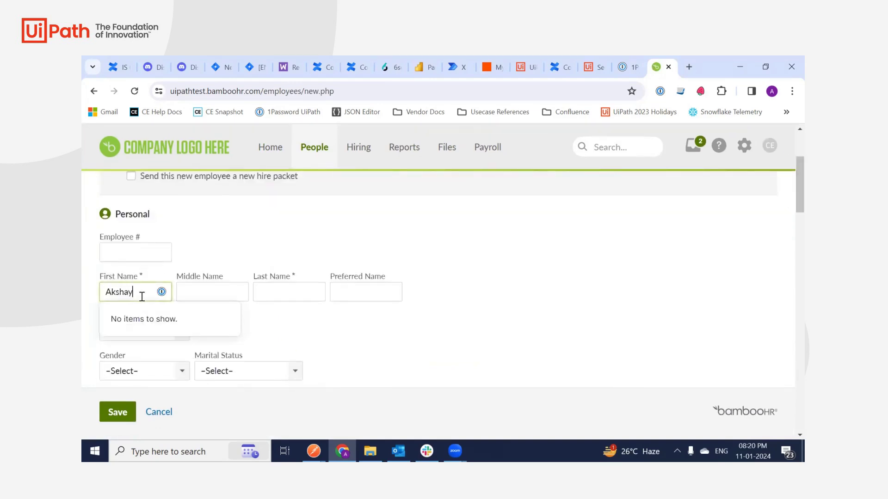
pyautogui.click(292, 290)
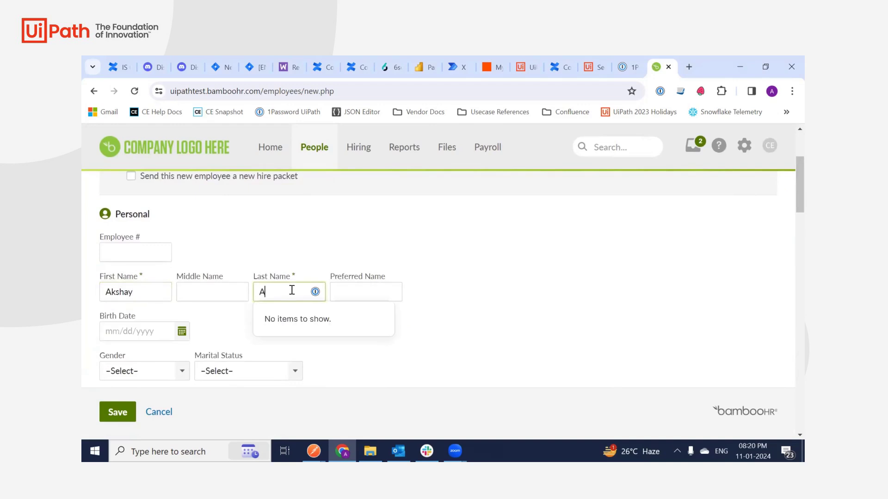
pyautogui.click(569, 281)
# Fill in the new employee's work email address.
pyautogui.scroll(-2, 788, 199)
pyautogui.scroll(-5, 789, 216)
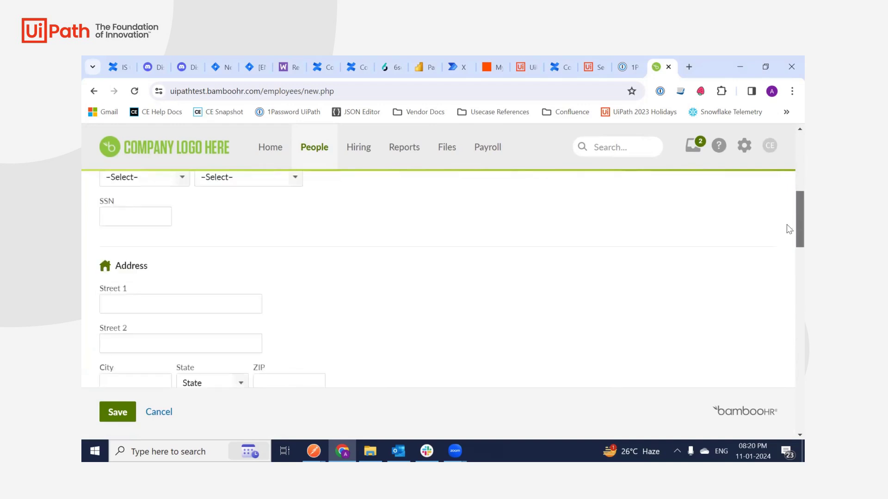
pyautogui.scroll(-5, 789, 278)
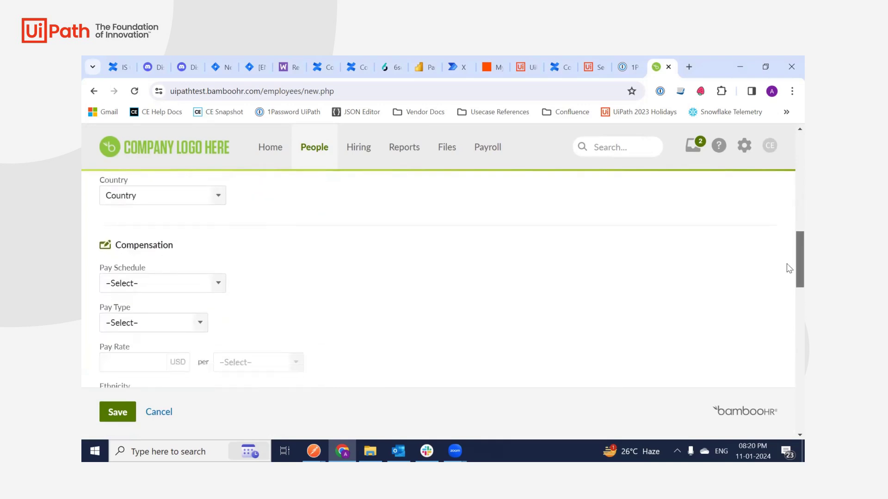
pyautogui.scroll(-3, 786, 306)
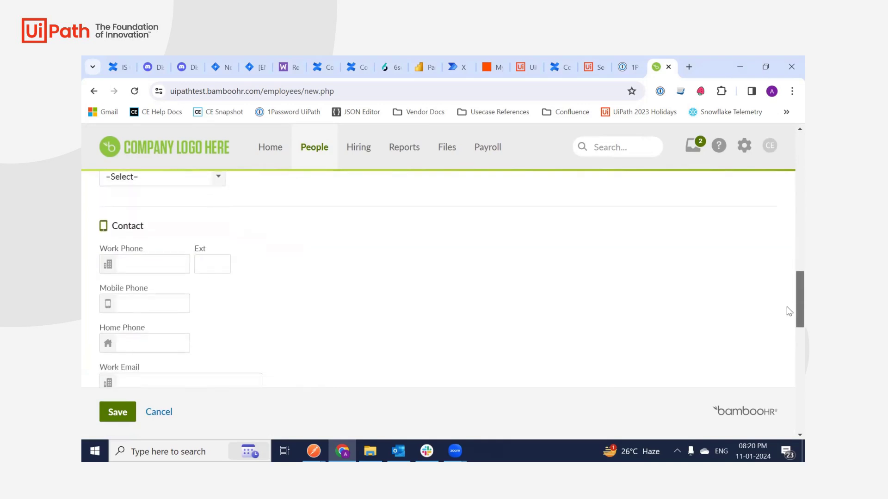
pyautogui.click(172, 304)
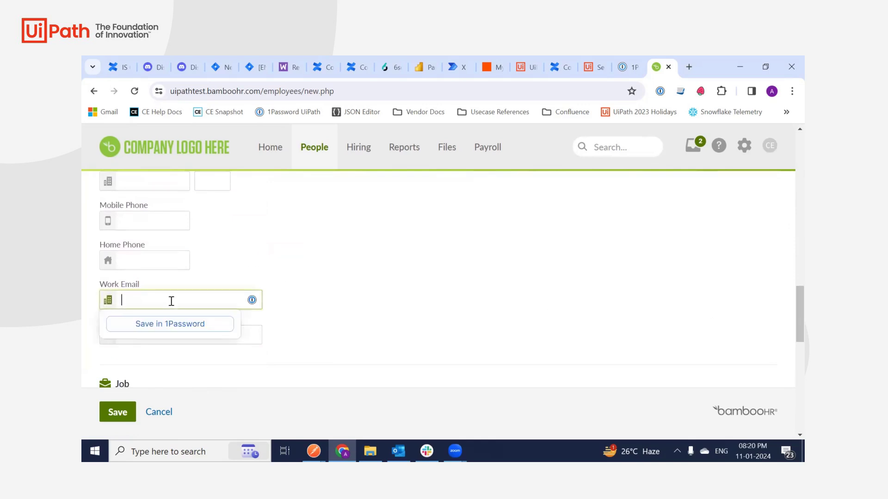
pyautogui.click(387, 305)
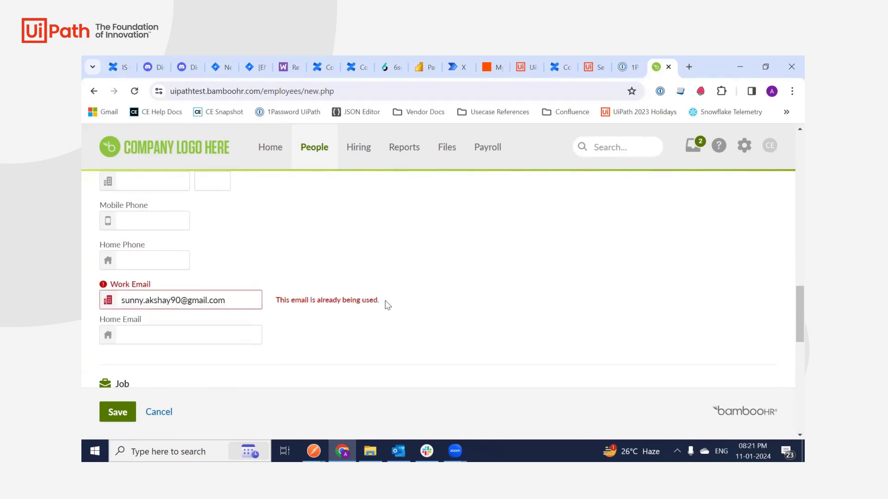
# Replace the work email with an unused address, save the employee, and return to UiPath Studio.
pyautogui.tripleClick(168, 302)
pyautogui.write('akk')
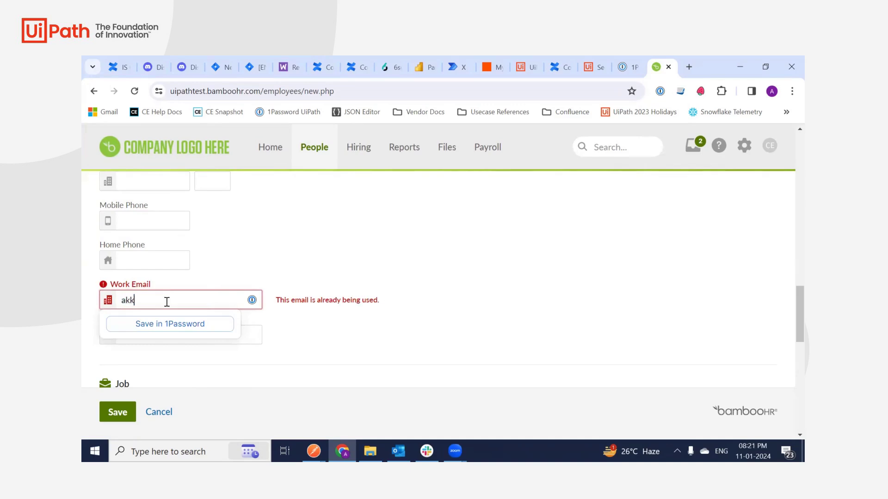
pyautogui.write('ima')
pyautogui.hotkey('ctrl', 'a')
pyautogui.click(313, 328)
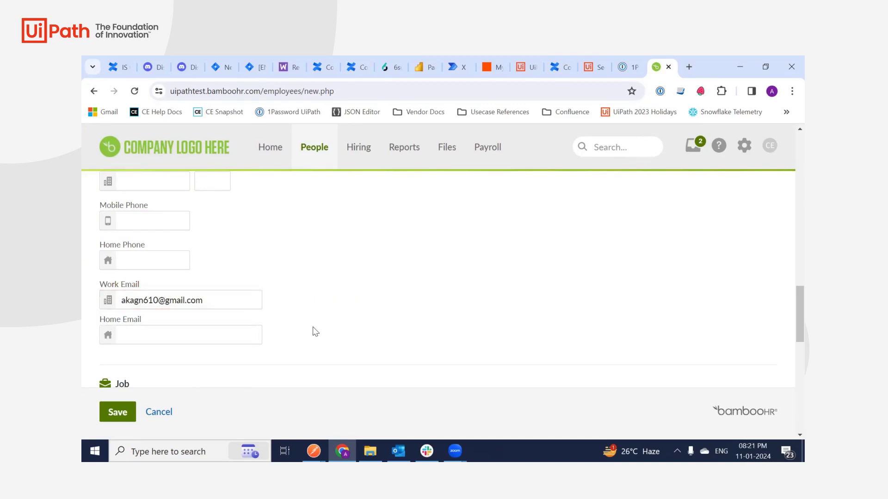
pyautogui.click(119, 414)
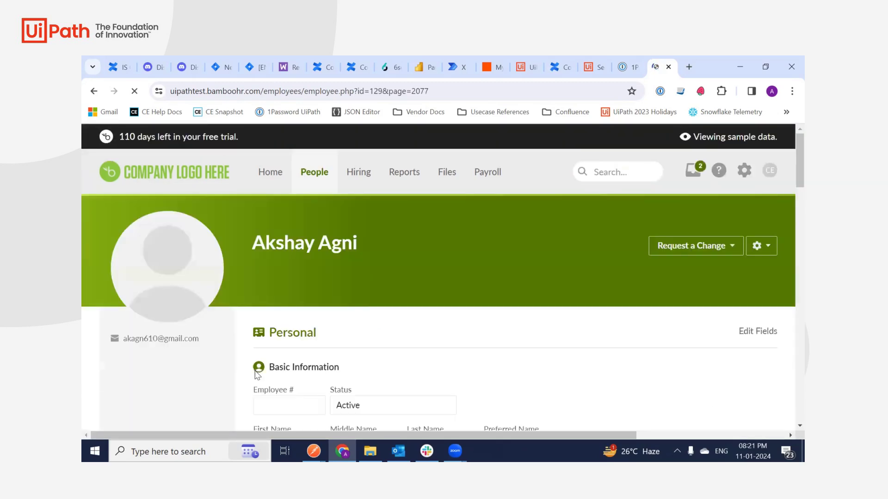
pyautogui.click(528, 58)
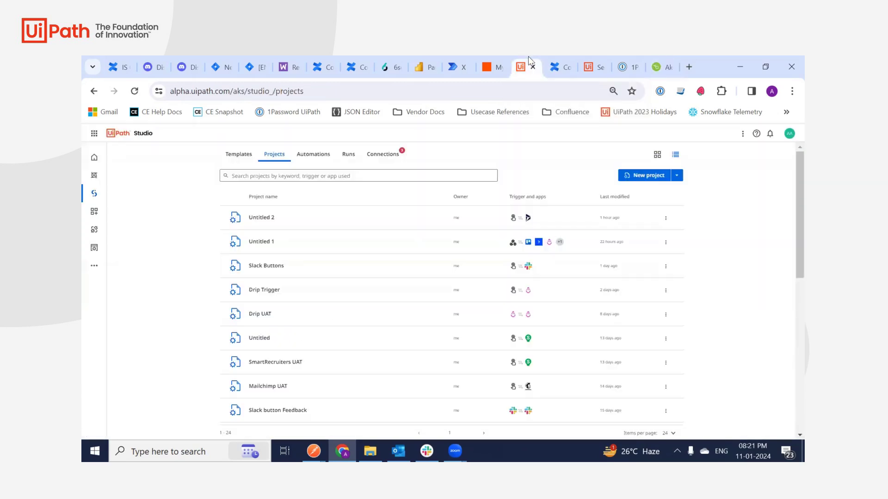
# Run a test of the offer-letter workflow from the designer.
pyautogui.click(592, 58)
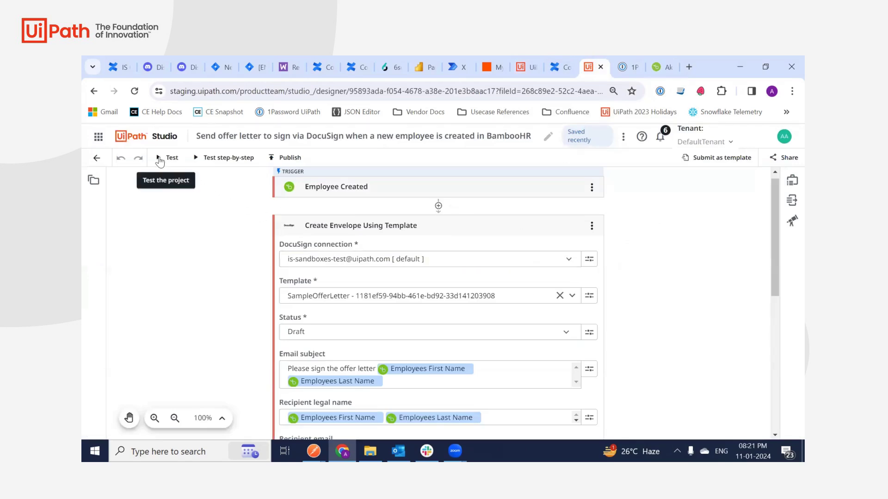
pyautogui.click(173, 164)
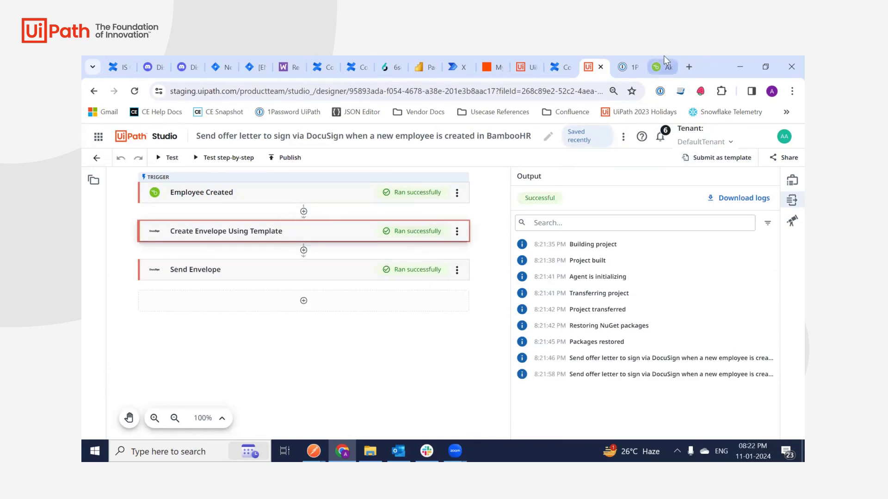
# In a new tab, sign in to the new hire's Gmail account and open the DocuSign offer-letter email.
pyautogui.click(689, 66)
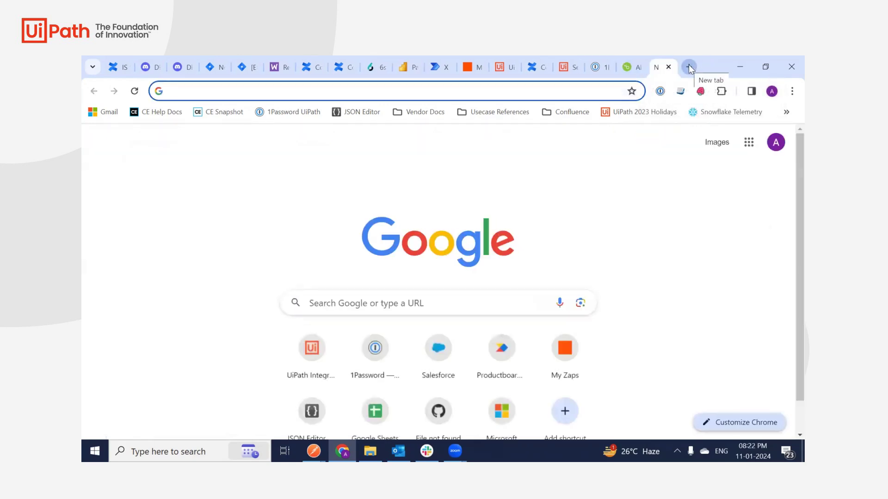
pyautogui.click(97, 117)
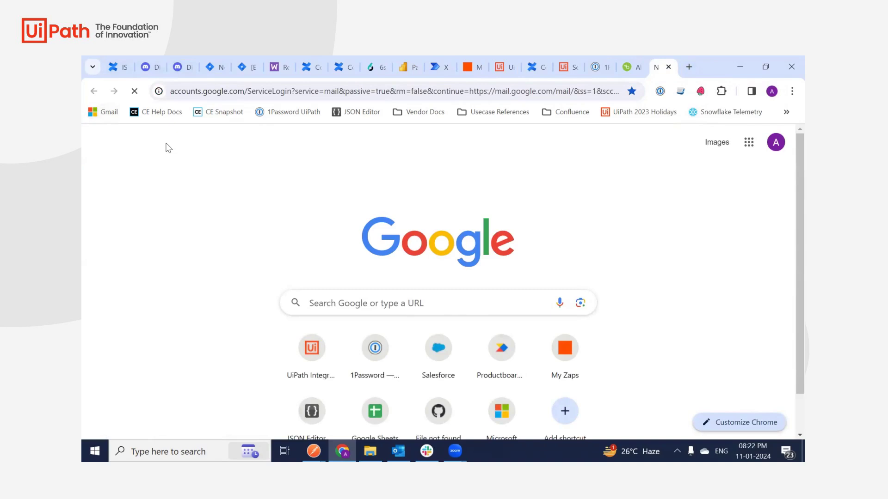
pyautogui.click(399, 308)
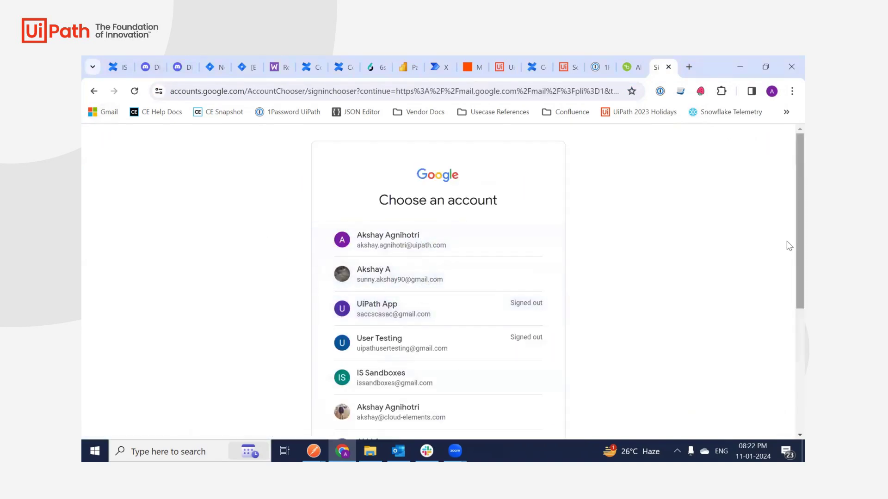
pyautogui.scroll(-3, 786, 246)
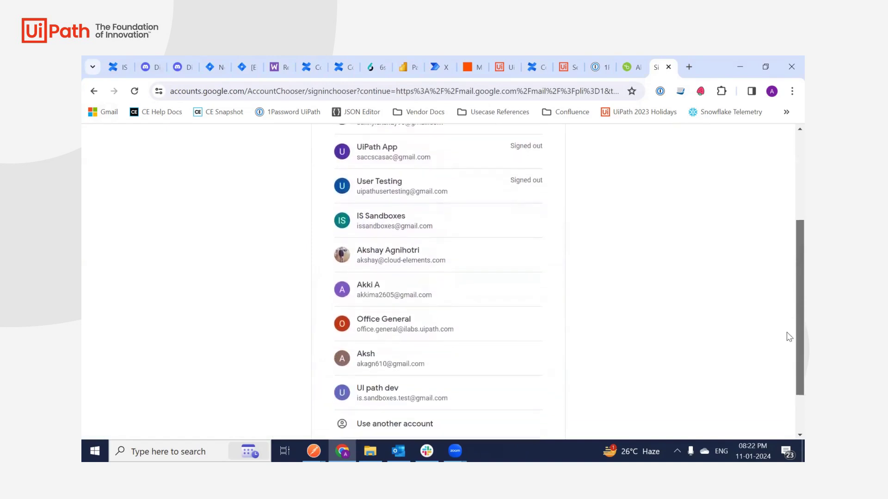
pyautogui.click(411, 345)
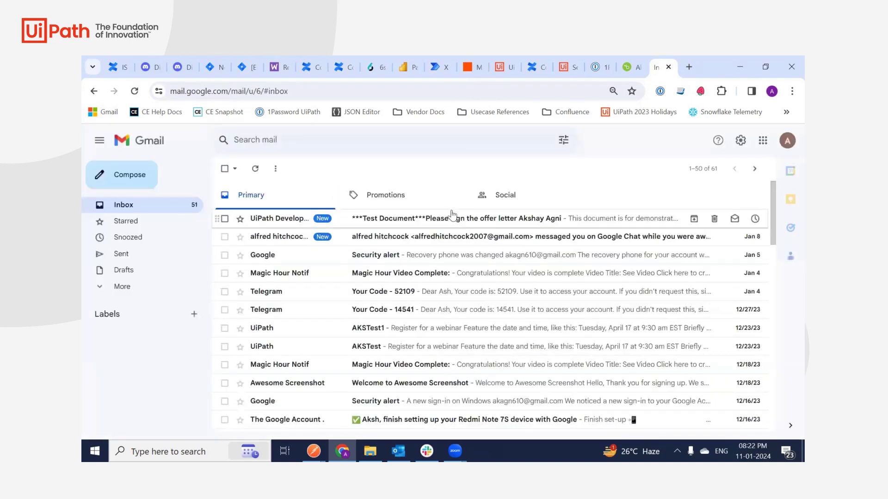
pyautogui.click(453, 216)
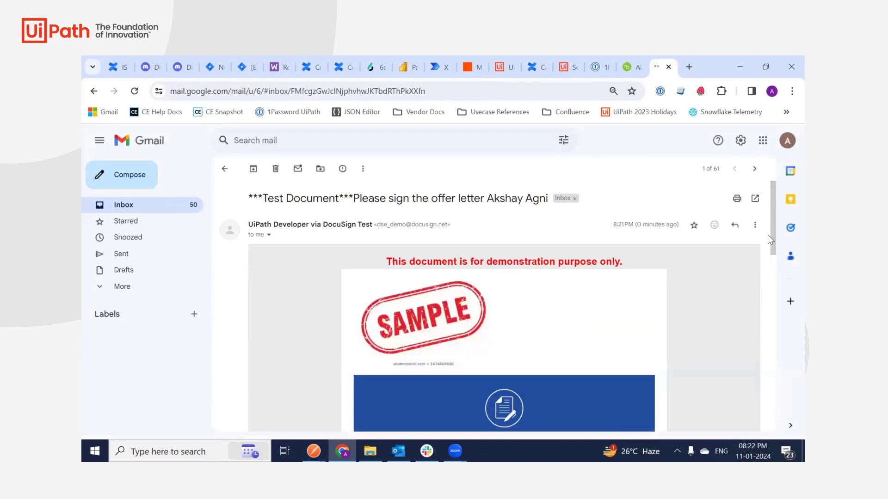
pyautogui.moveTo(772, 224); pyautogui.dragTo(781, 275)
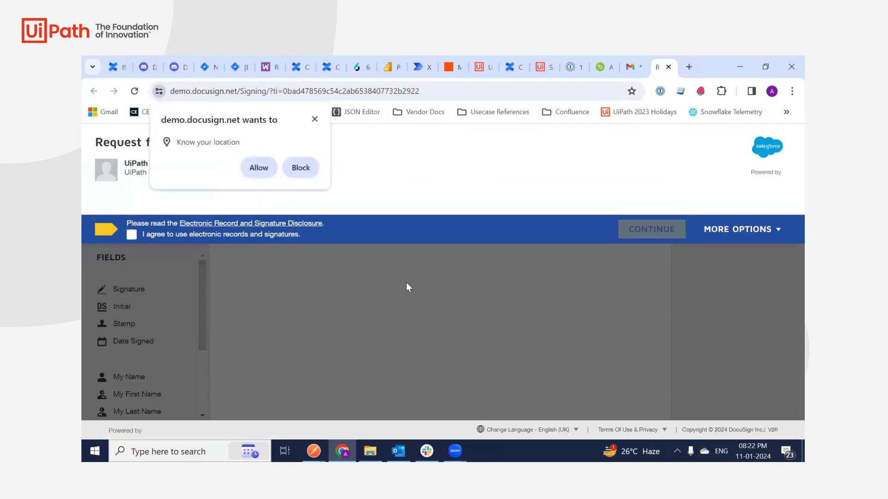
# Agree to electronic records and signatures, allow location, and continue to FakeOfferLetter.docx.pdf.
pyautogui.click(132, 235)
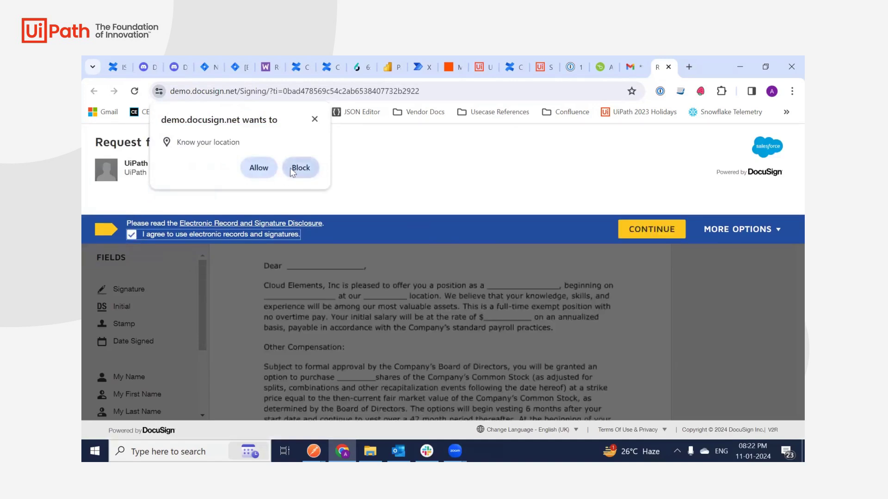
pyautogui.click(254, 171)
pyautogui.click(641, 228)
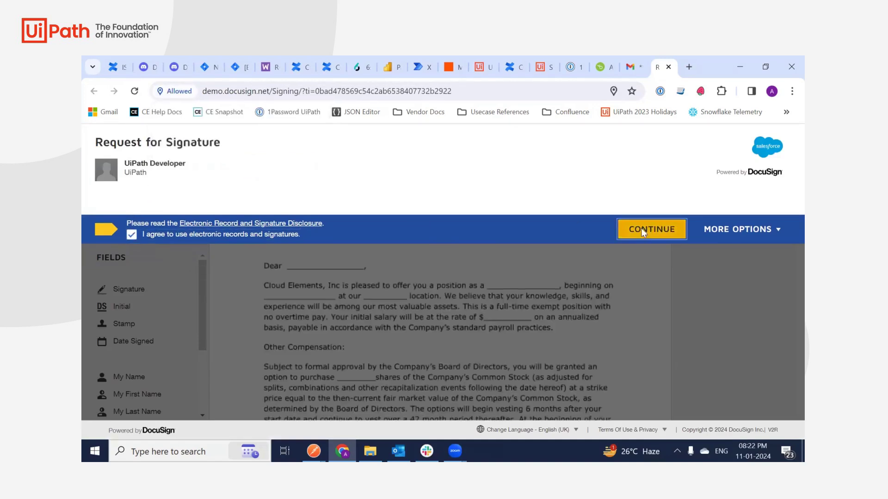
pyautogui.scroll(-10, 786, 216)
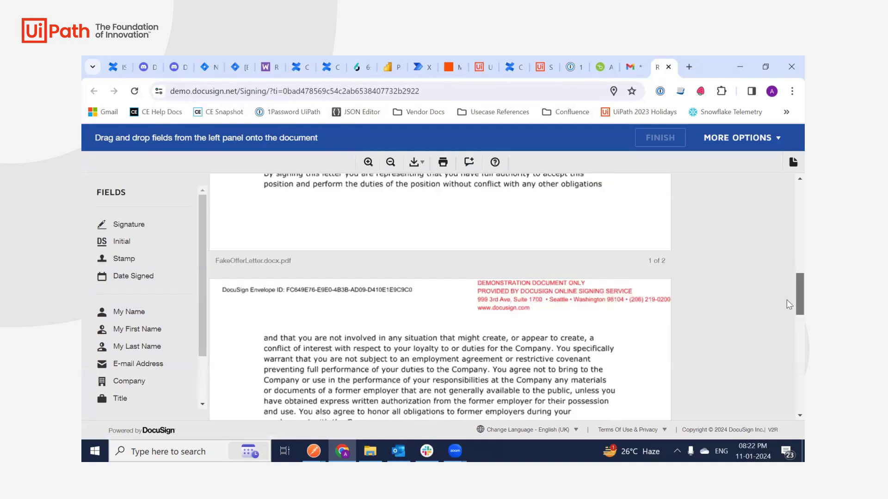